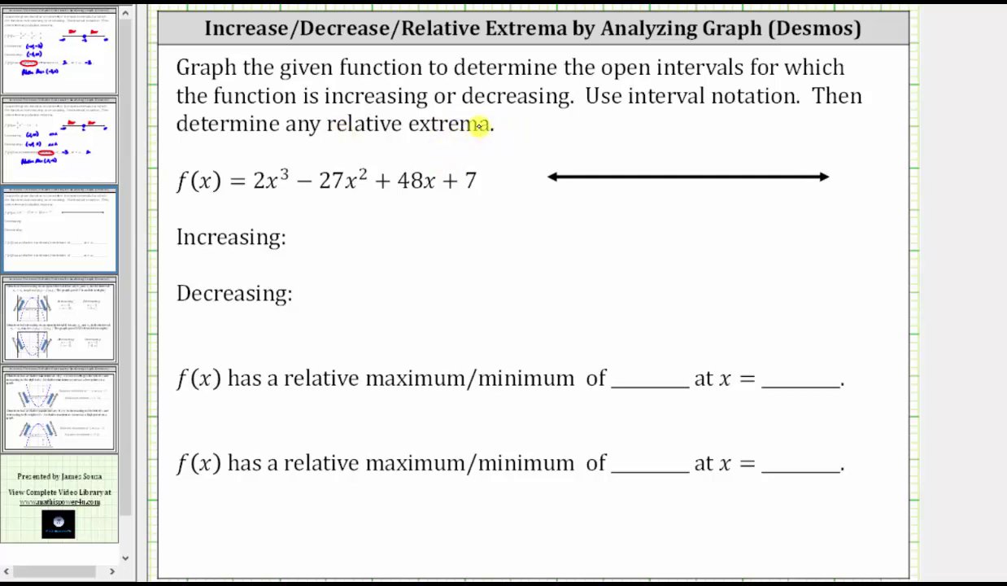
Show slide 4, which defines increasing and decreasing on open intervals with two example parabolas
left_click(49, 327)
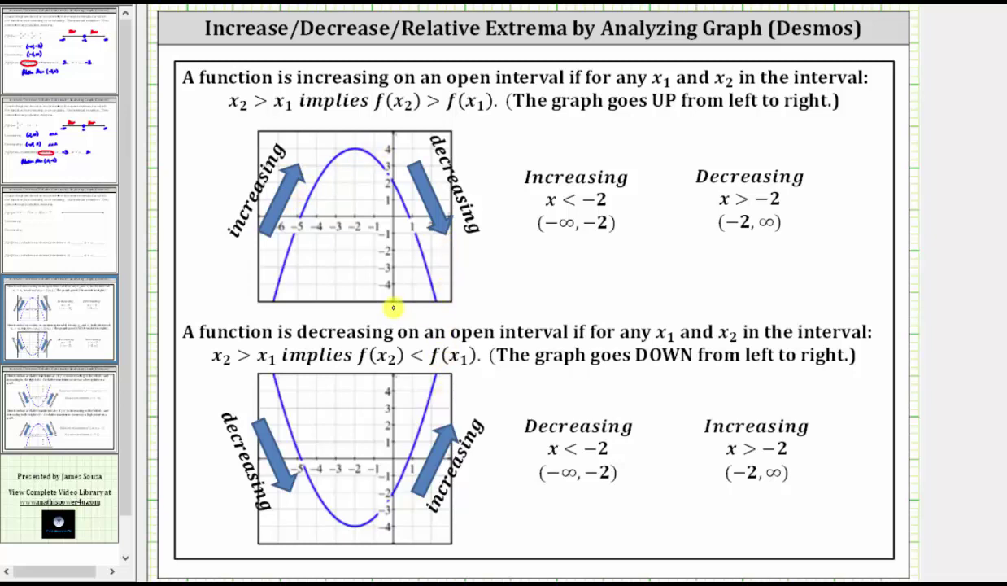
Review the relative extrema slide, return to the f(x) problem slide, and start a blank Desmos graph
left_click(37, 411)
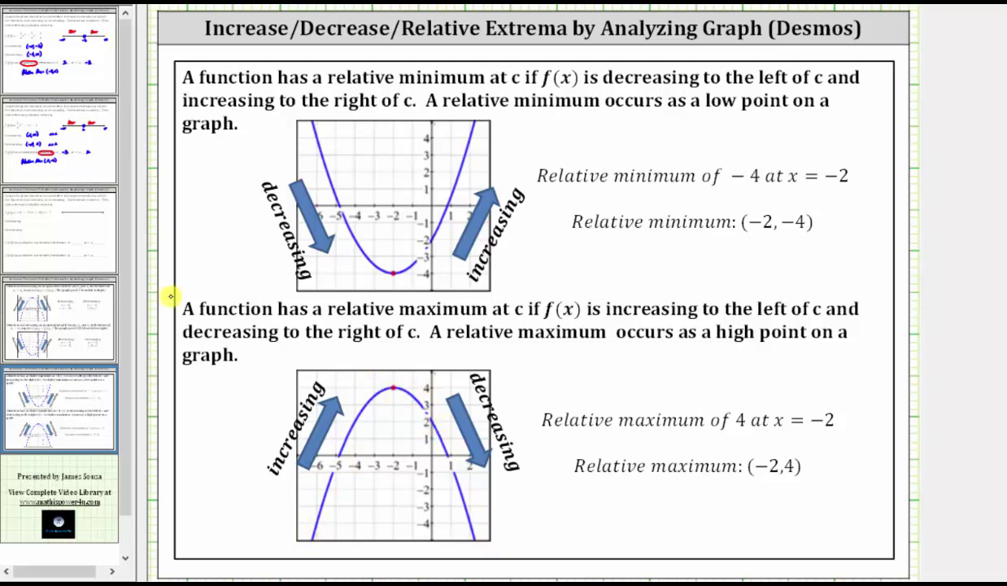
left_click(54, 228)
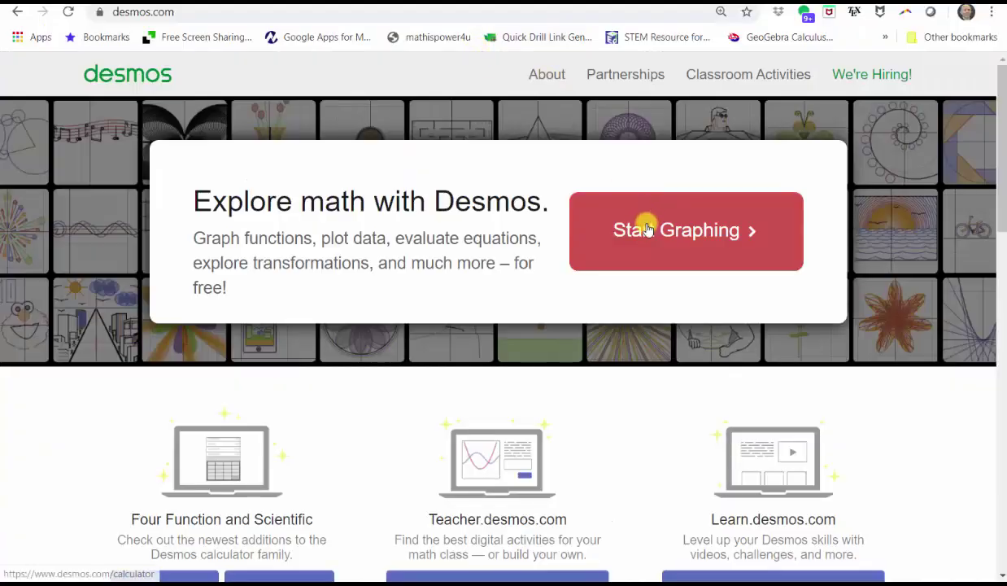
left_click(645, 228)
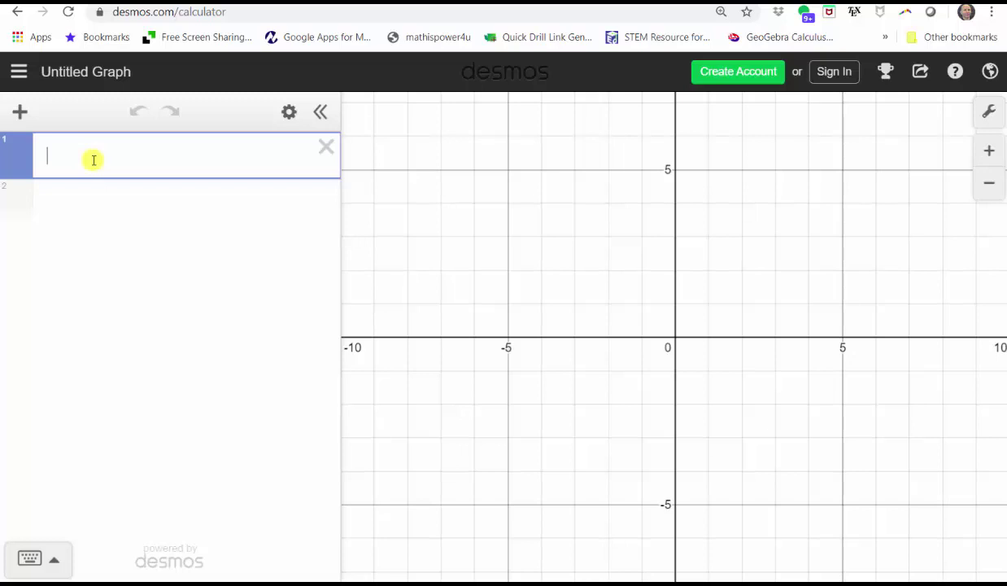
Begin the first expression as y=2x³ using the on-screen keypad
left_click(36, 560)
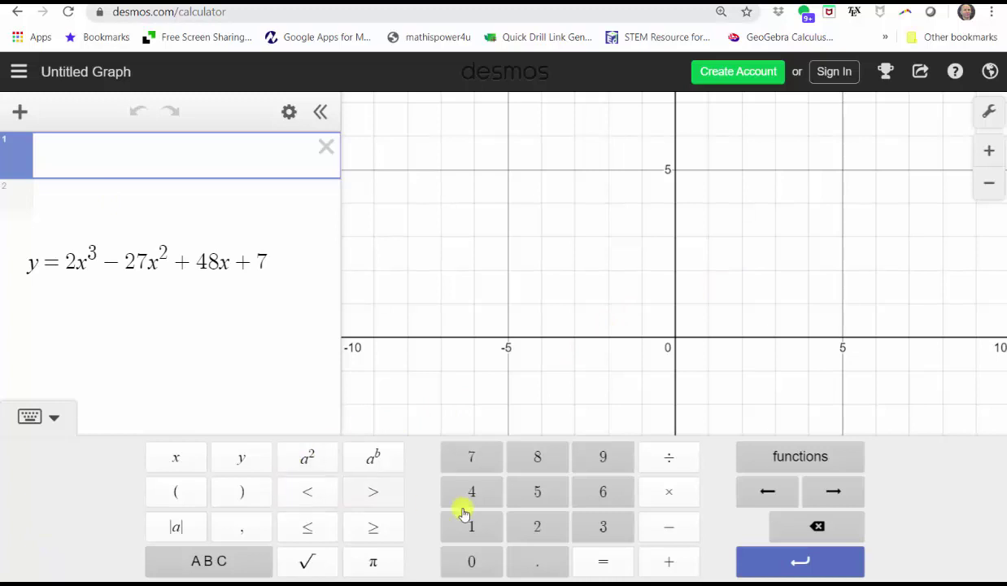
left_click(221, 457)
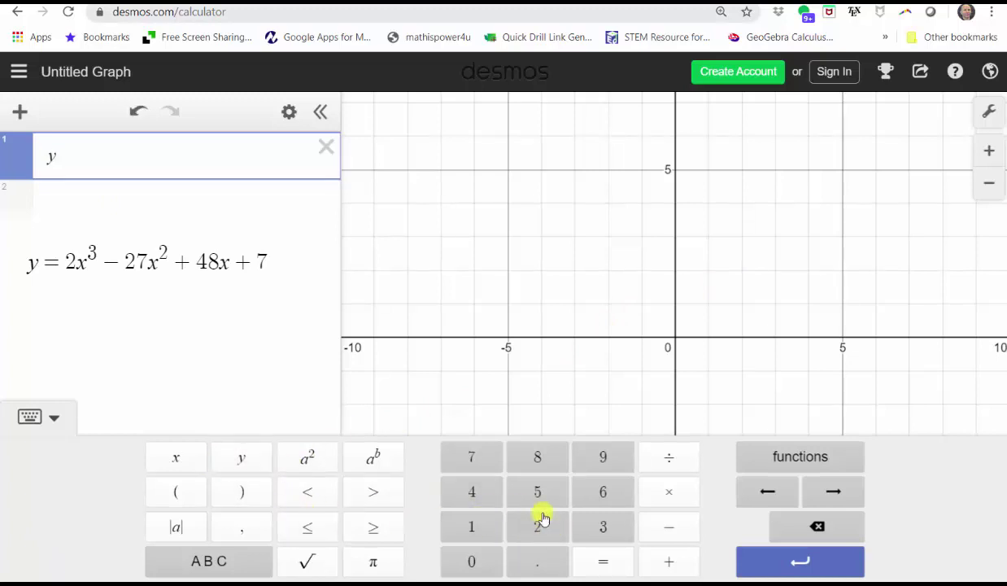
left_click(599, 558)
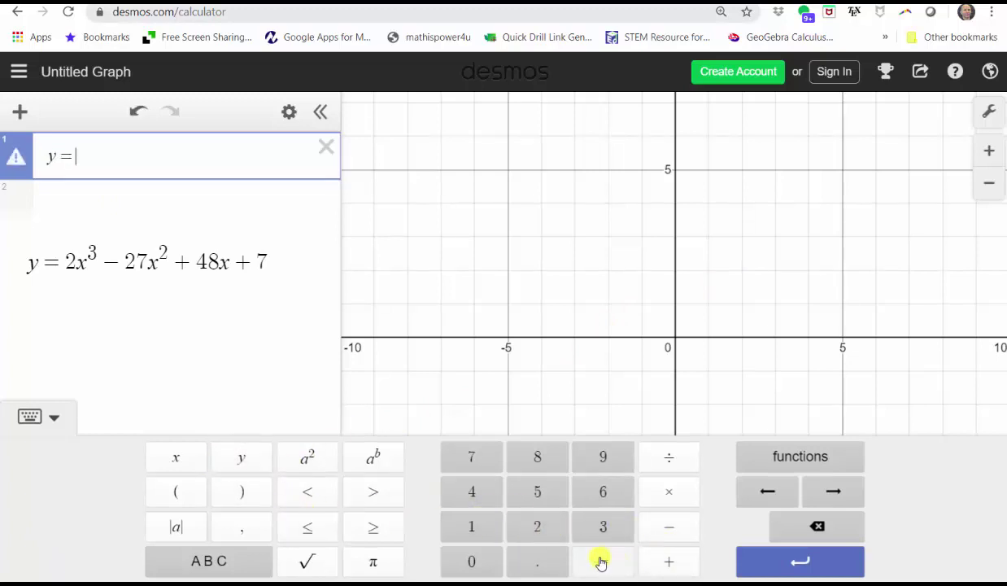
left_click(542, 533)
left_click(178, 457)
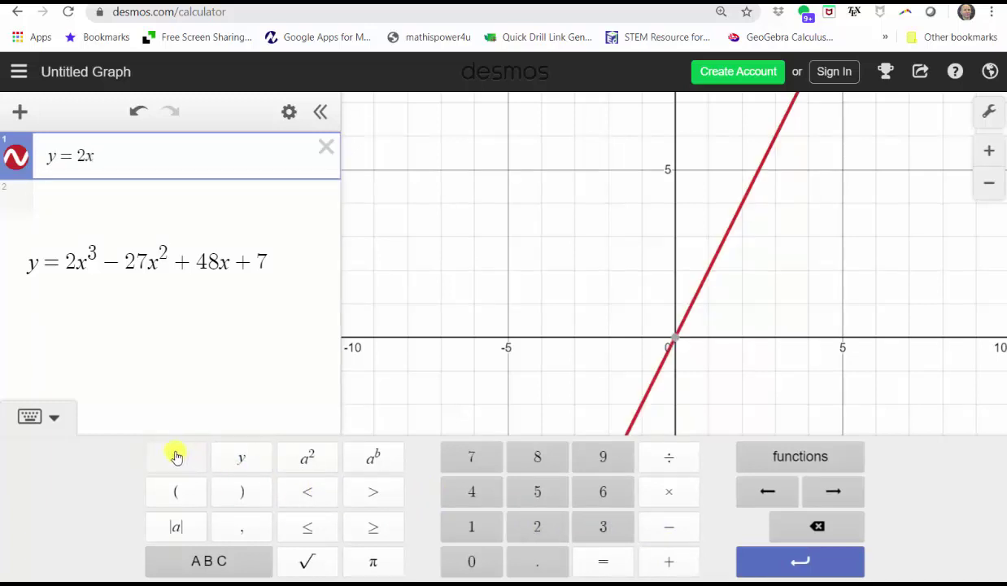
left_click(374, 460)
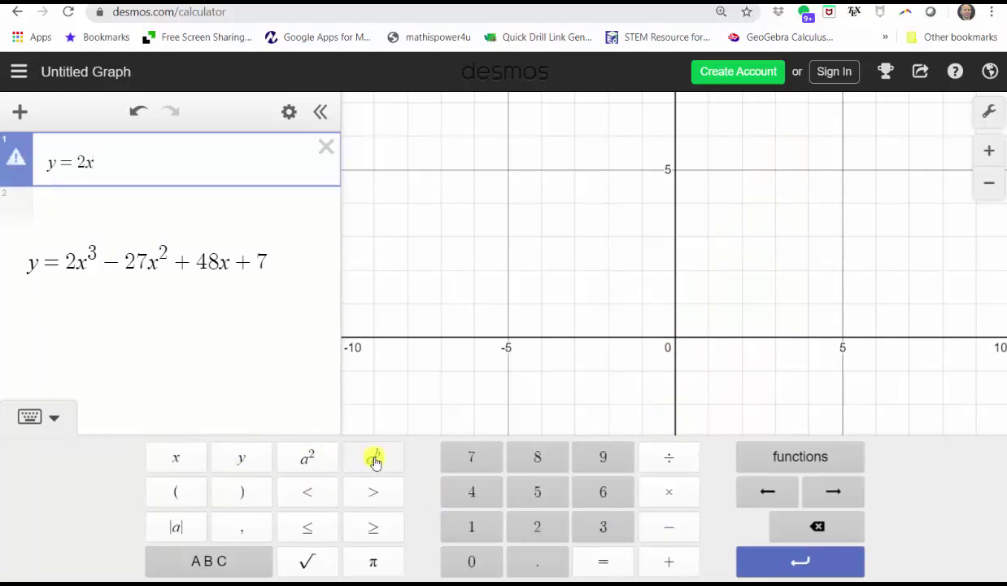
left_click(603, 526)
left_click(847, 494)
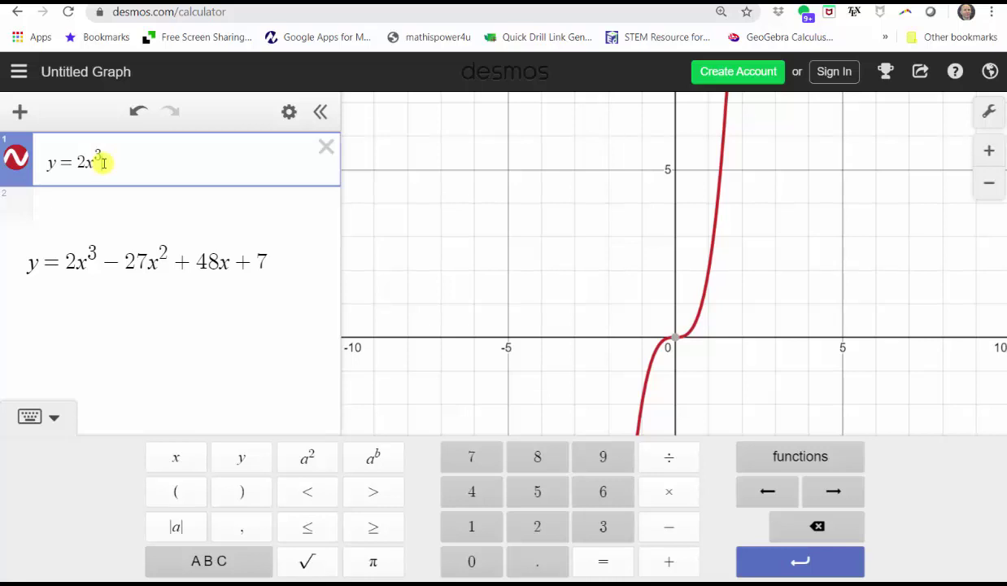
Append the term −27x² to the equation
left_click(666, 523)
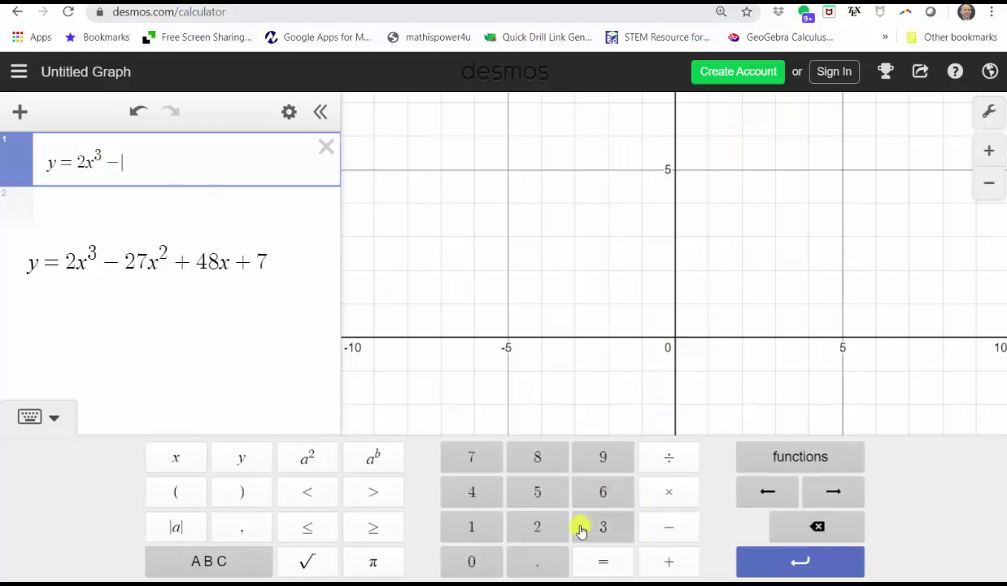
left_click(541, 525)
left_click(468, 458)
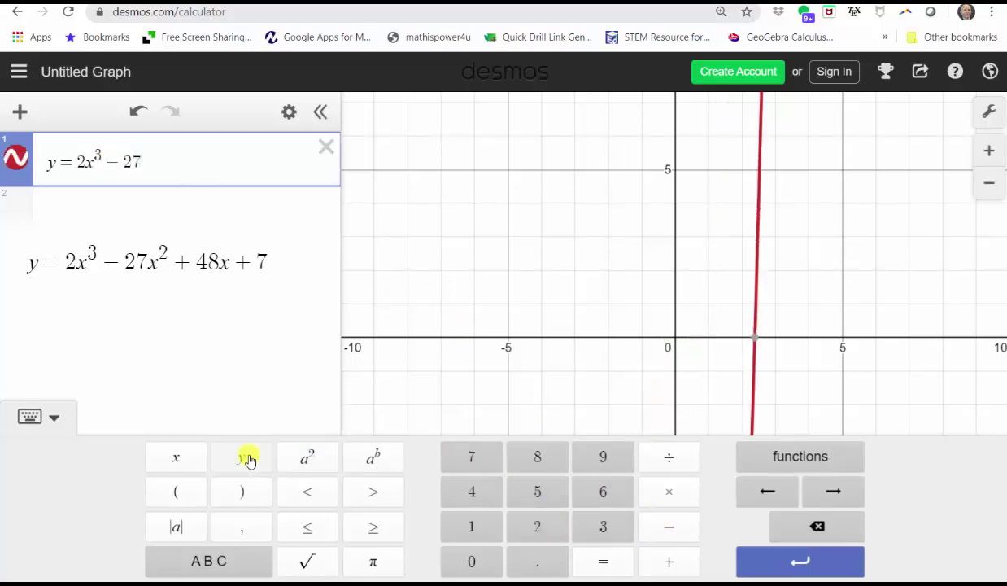
left_click(173, 457)
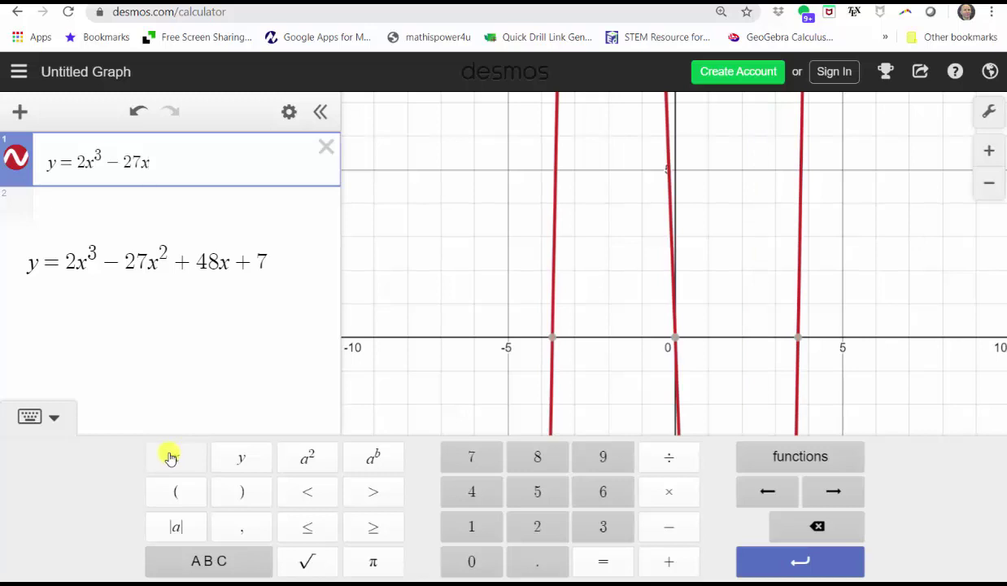
left_click(311, 459)
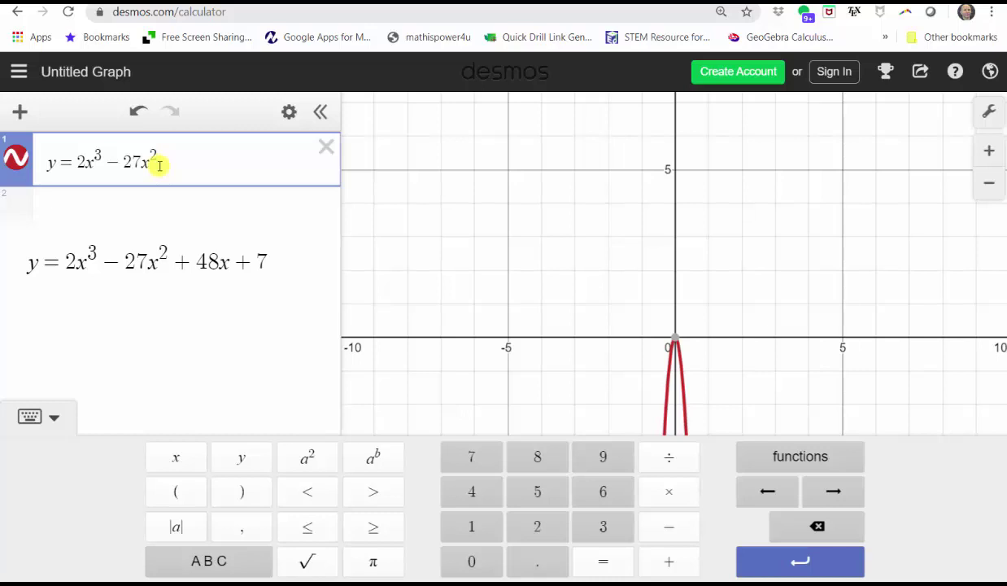
Finish with +48x+7 and move to a new empty expression line
left_click(642, 559)
left_click(472, 488)
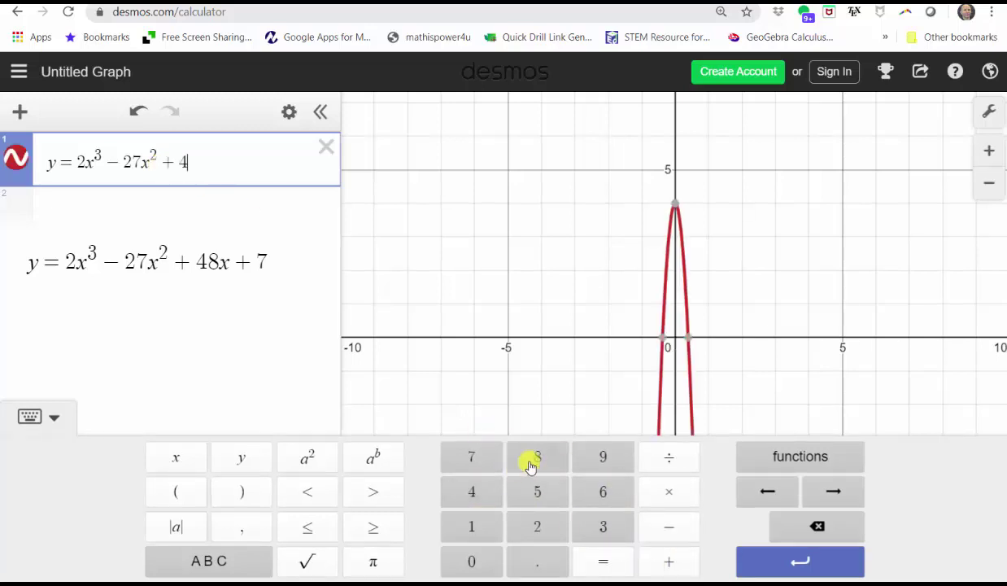
left_click(531, 463)
left_click(180, 460)
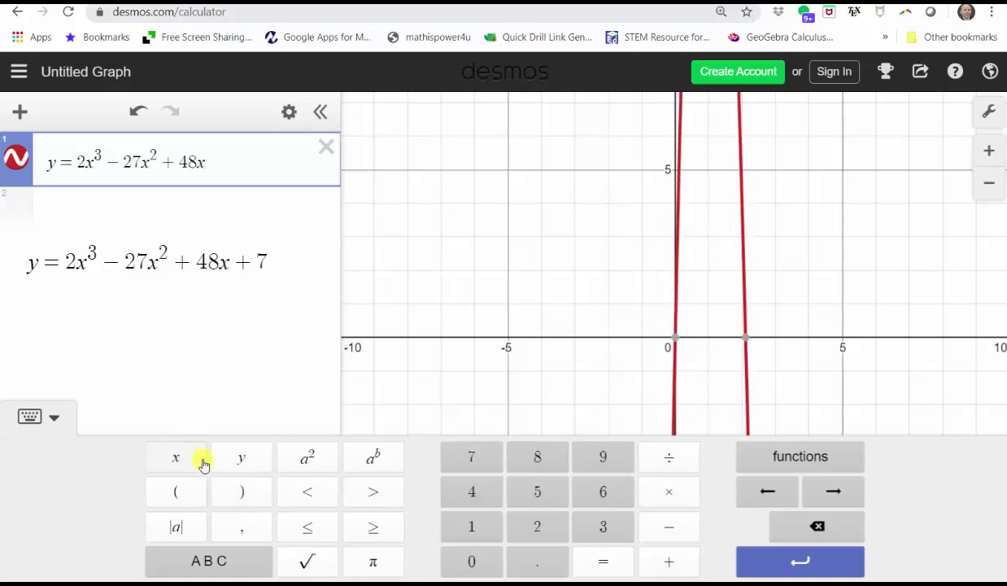
left_click(668, 562)
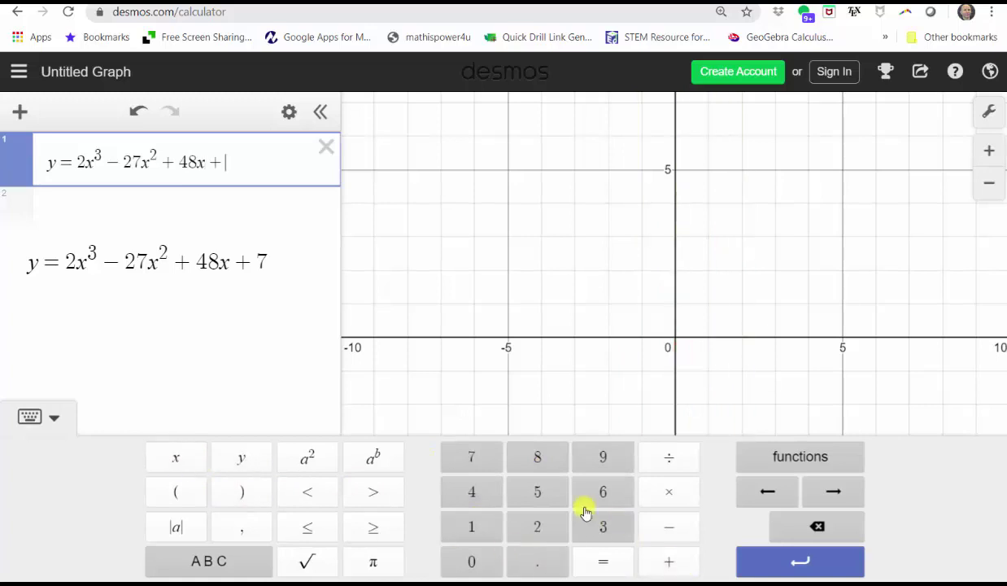
left_click(461, 457)
left_click(753, 561)
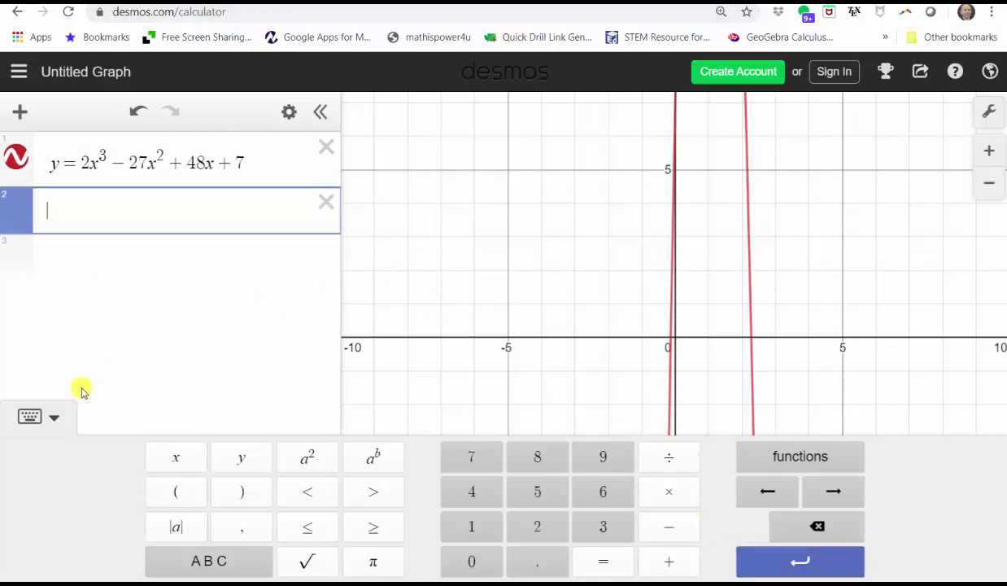
Hide the keypad, trace the cubic, and pan to show its x-crossings near 0, 2.3 and 11.4
left_click(30, 417)
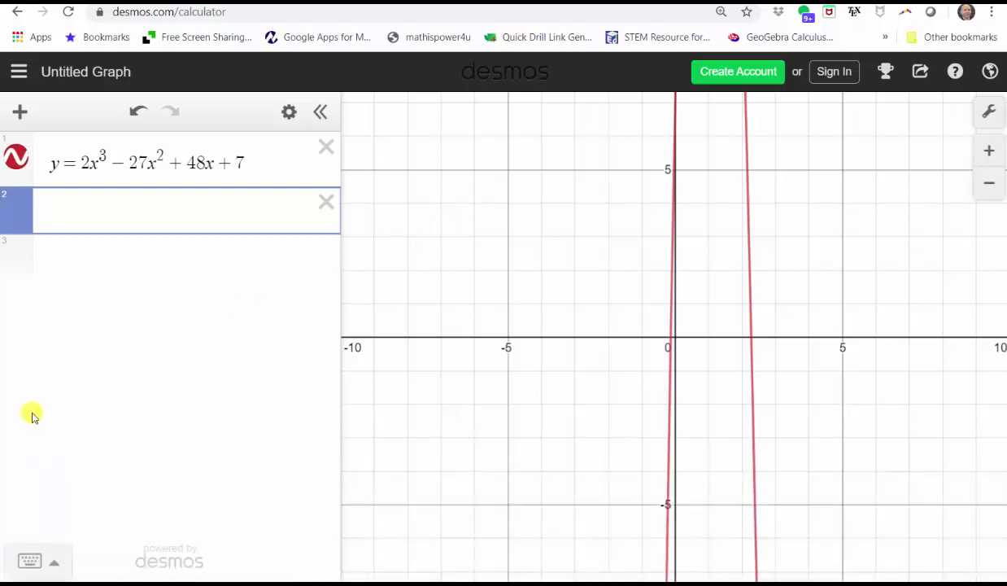
left_click(679, 382)
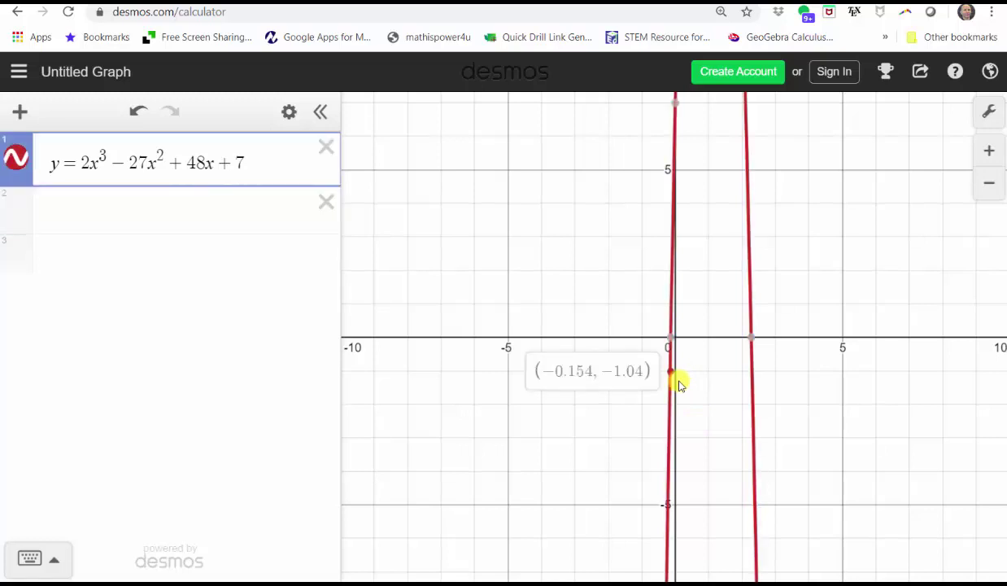
mouse_move(679, 381)
left_mouse_down()
mouse_move(654, 396)
mouse_move(647, 382)
left_mouse_up()
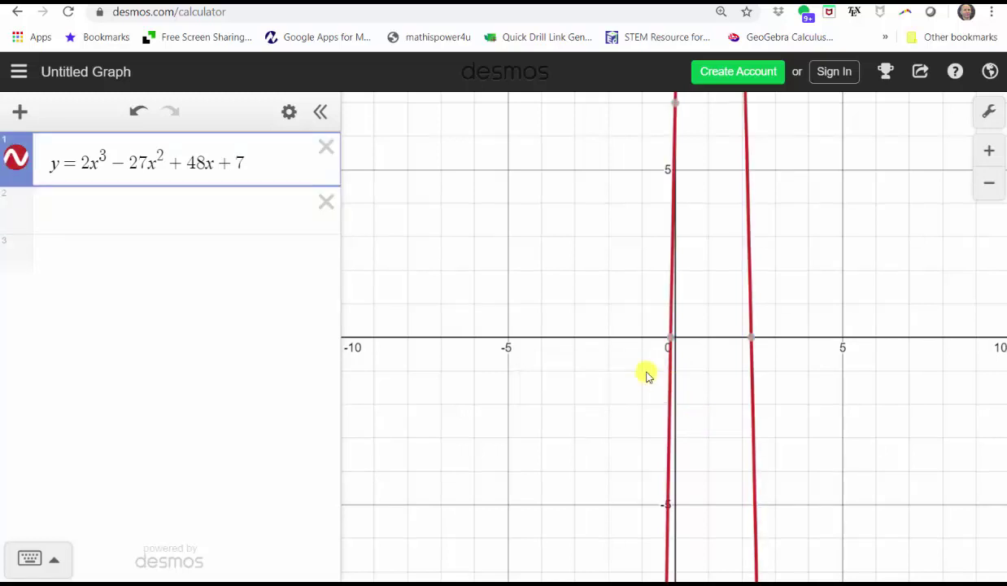
mouse_move(627, 283)
left_mouse_down()
mouse_move(633, 287)
mouse_move(606, 304)
mouse_move(565, 312)
mouse_move(431, 315)
left_mouse_up()
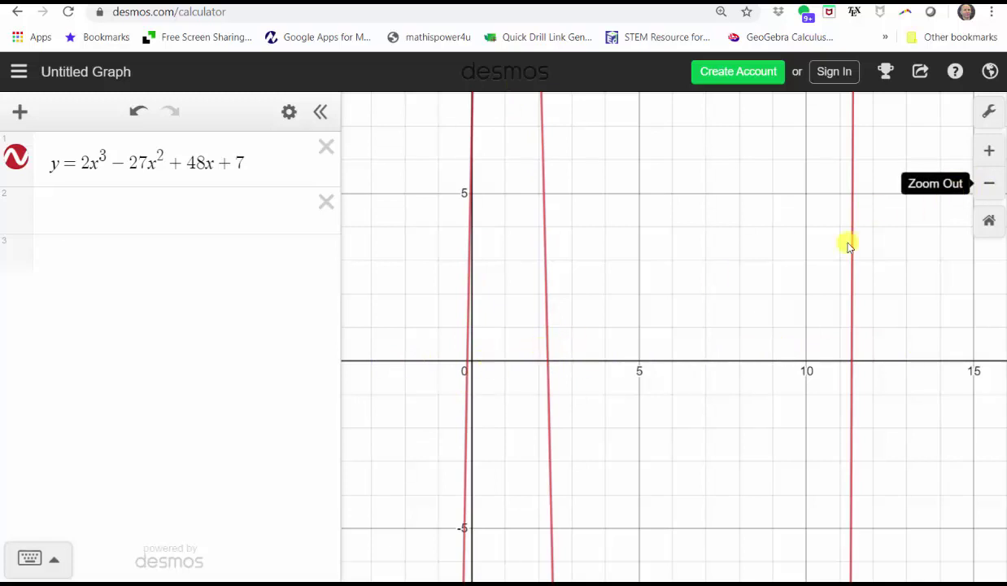
Zoom out three times and pan toward larger x, bringing the peak near y = 30 into view
left_click(989, 189)
left_click(989, 190)
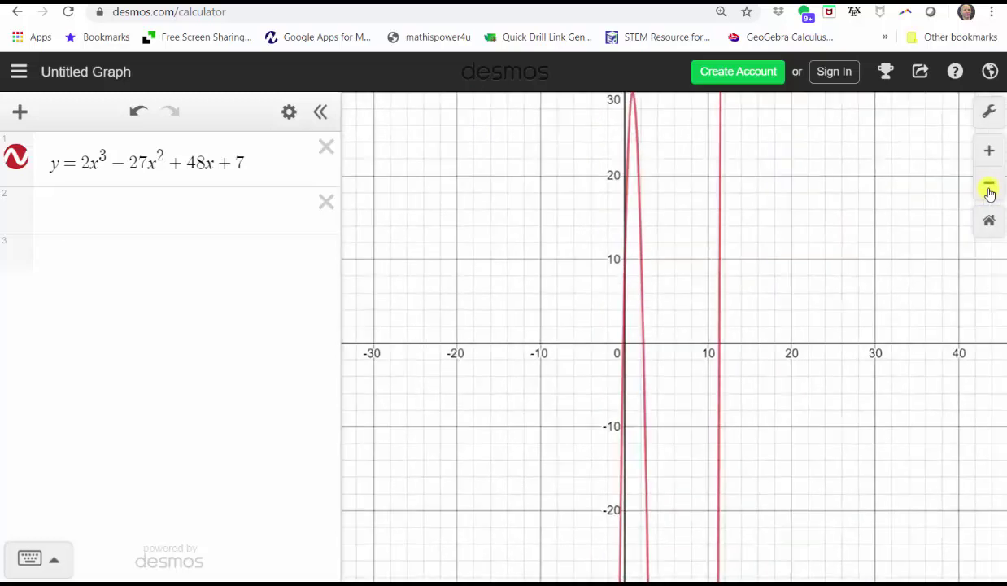
left_click(989, 189)
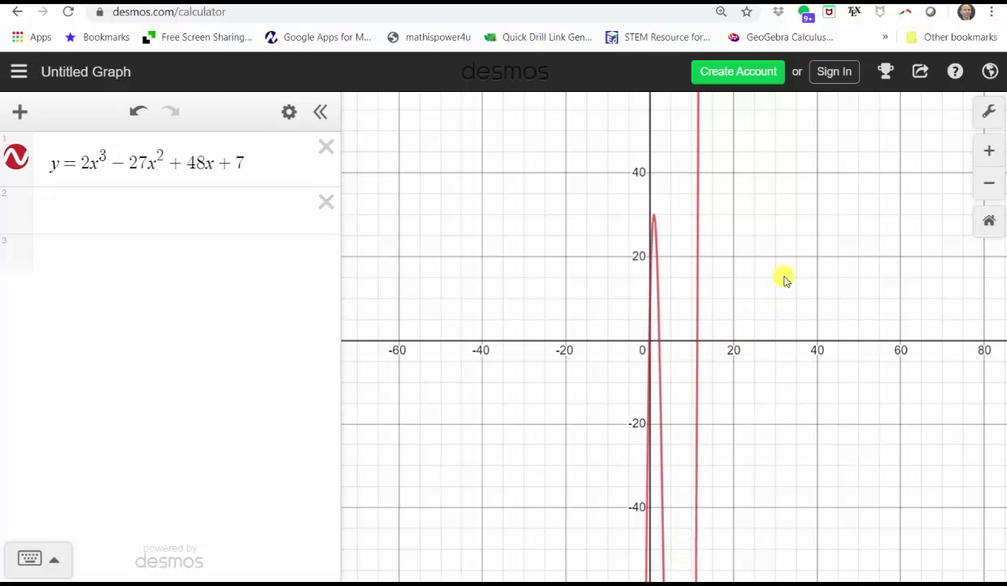
left_click_drag(764, 280, 613, 292)
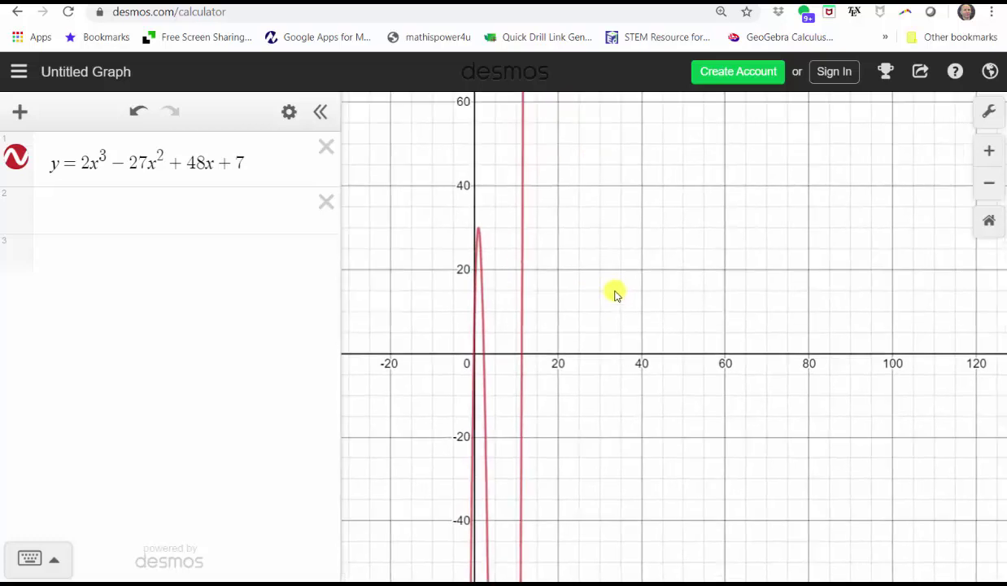
In Graph Settings, set the x-axis range from −5 to 10
left_click(991, 113)
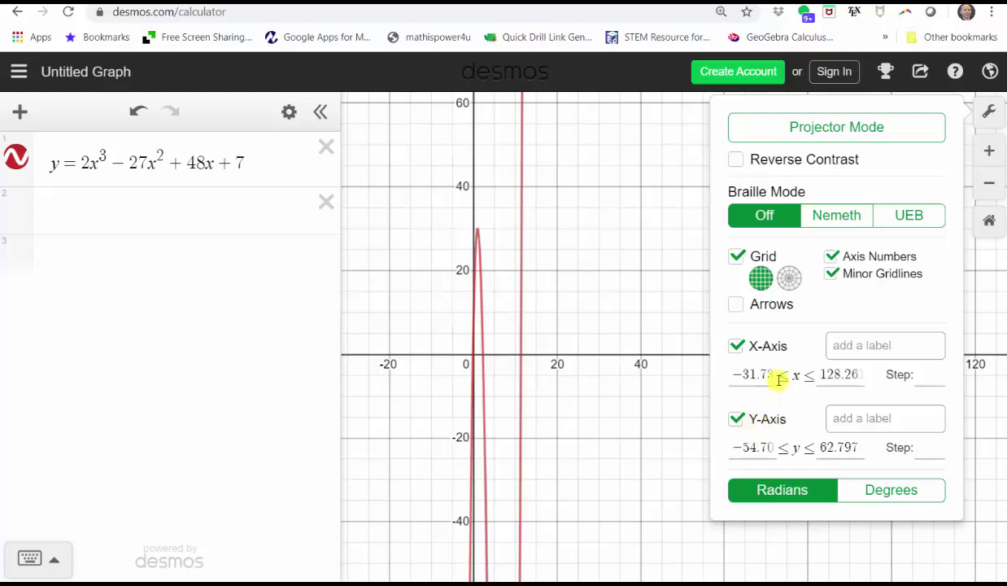
left_click_drag(776, 373, 716, 376)
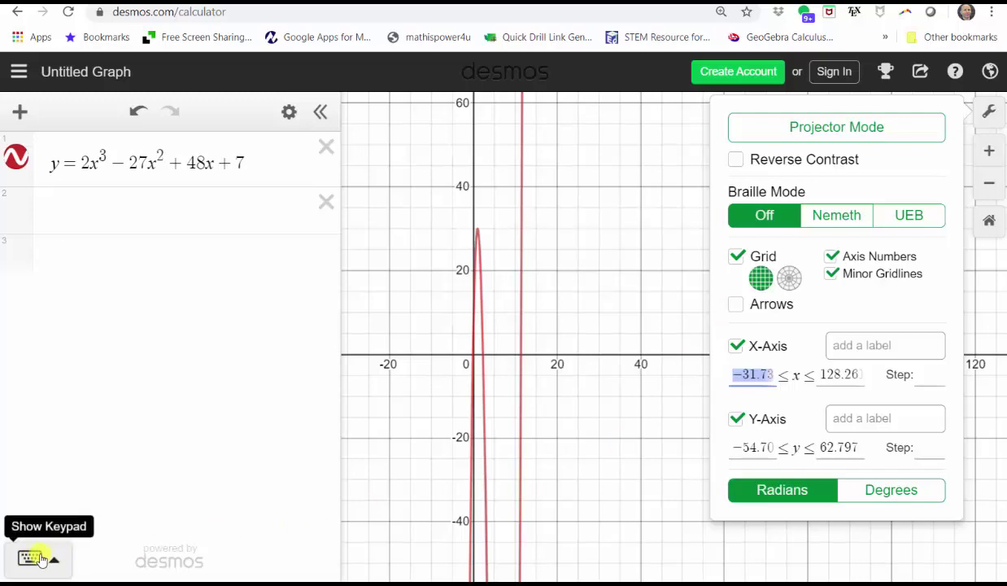
type("-59")
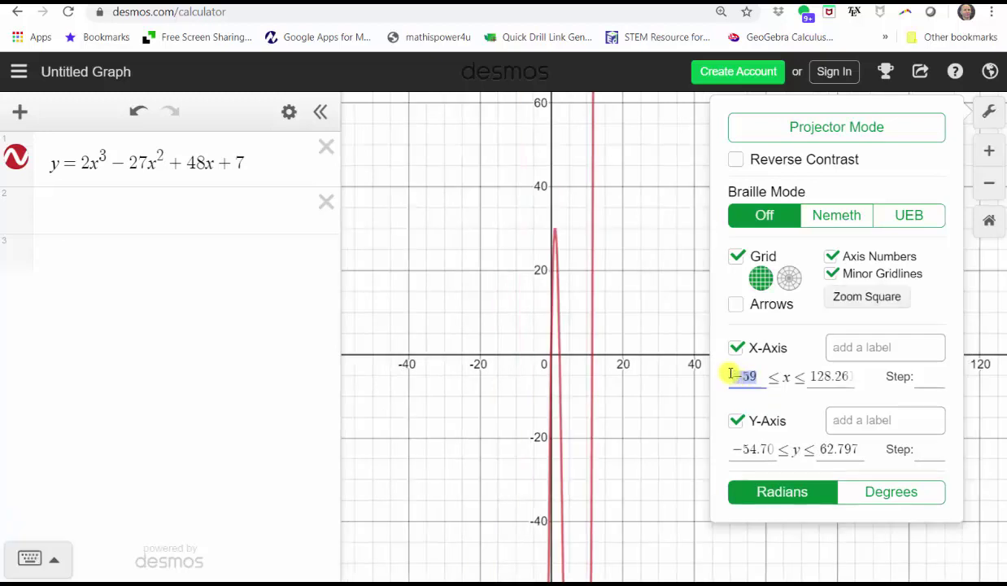
type("-5")
key("Tab")
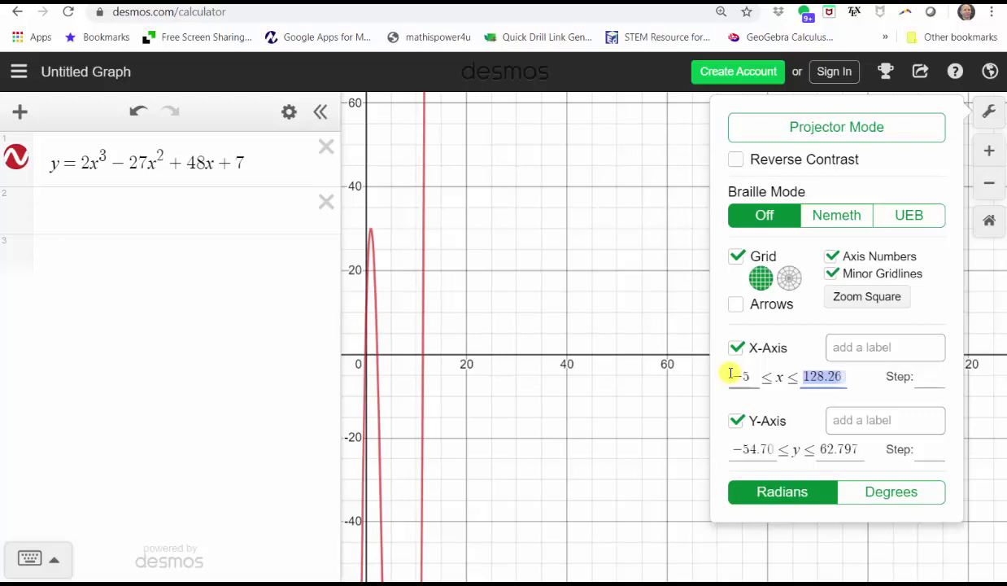
type("10")
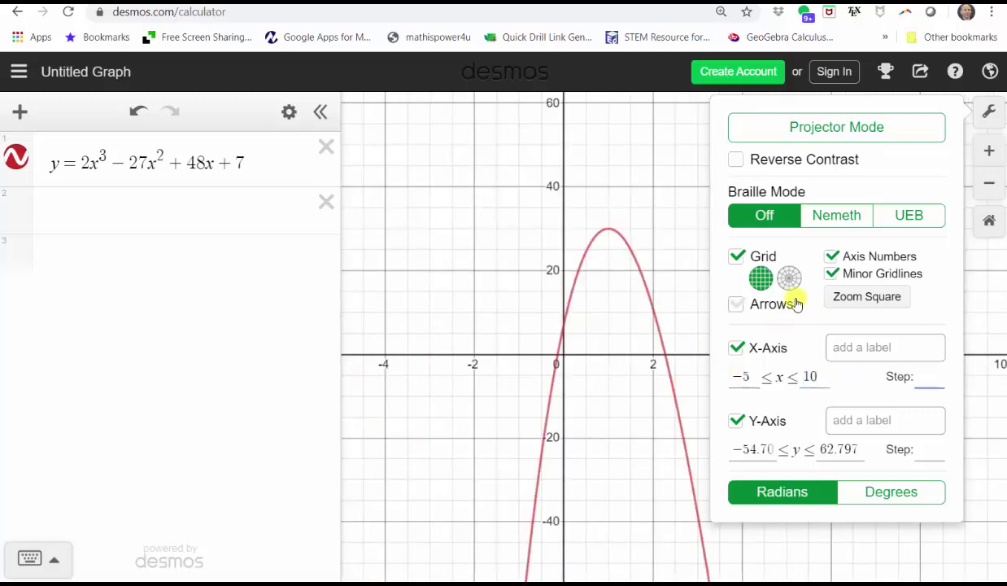
left_click(468, 271)
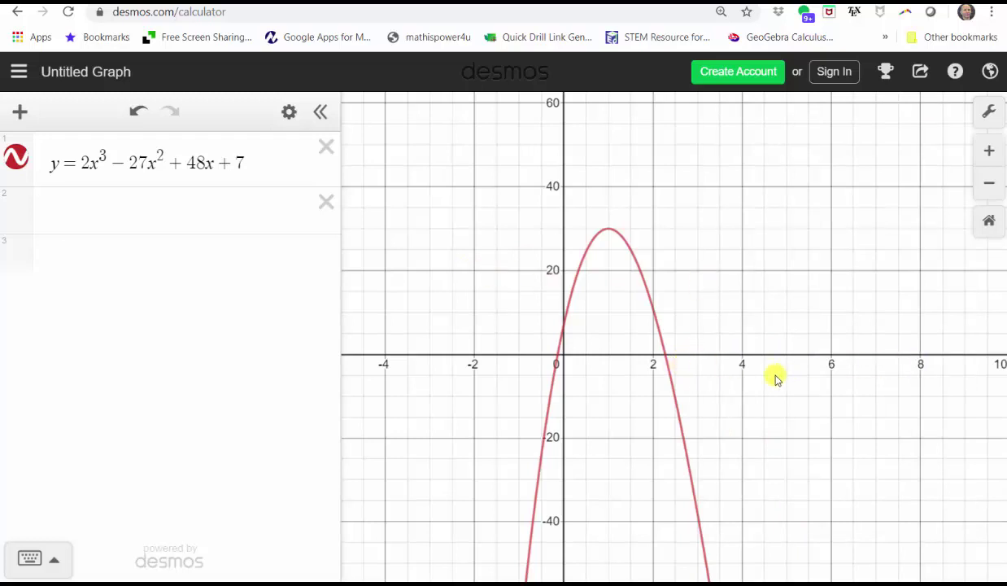
Pan the graph, then change the x-axis maximum to 15, giving −2.416 ≤ x ≤ 15
left_click_drag(773, 380, 677, 357)
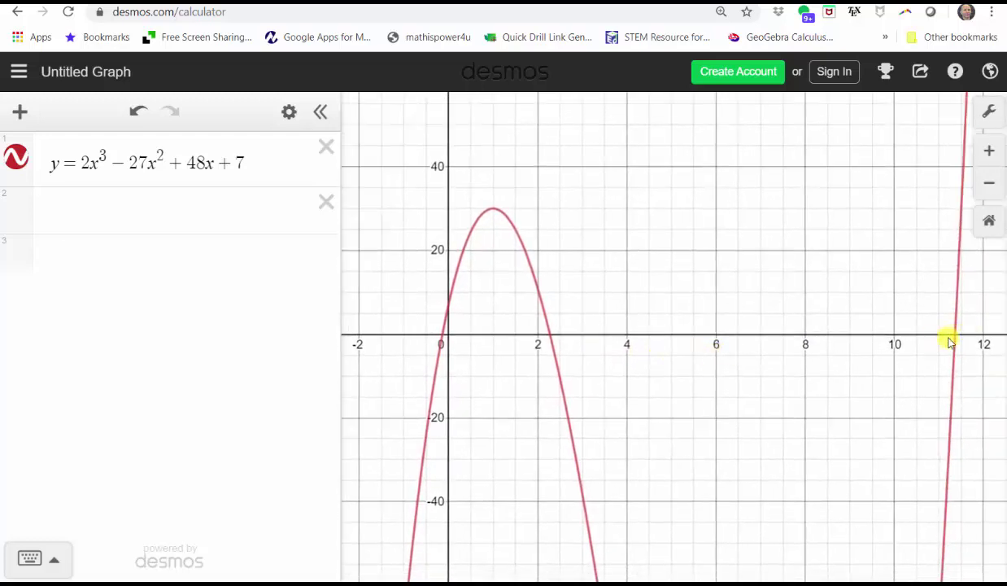
left_click(989, 111)
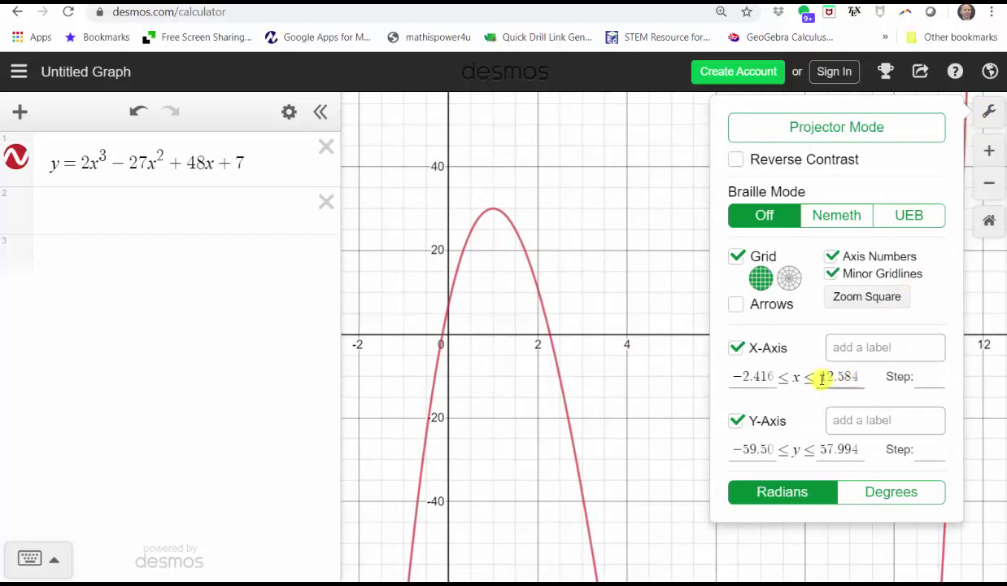
left_click_drag(821, 376, 863, 377)
type("15")
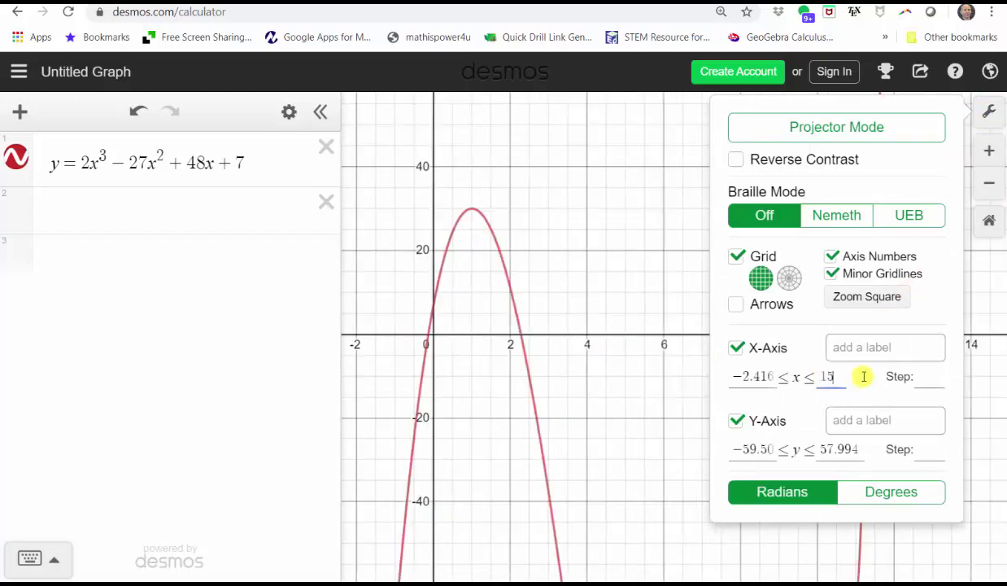
key("Tab")
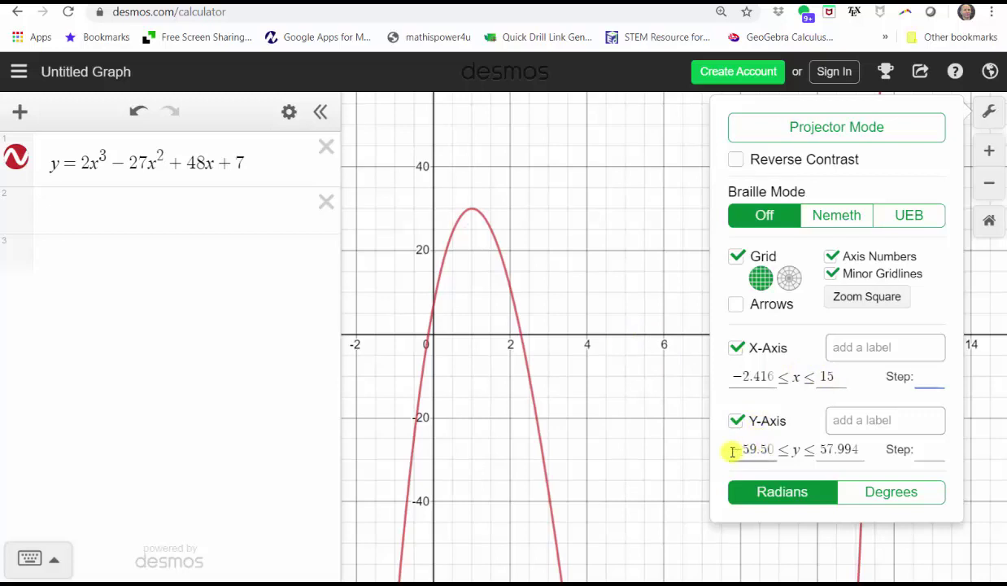
Set the y-axis range to −400 through 100, revealing the minimum near (8, −315)
left_click_drag(732, 452, 777, 449)
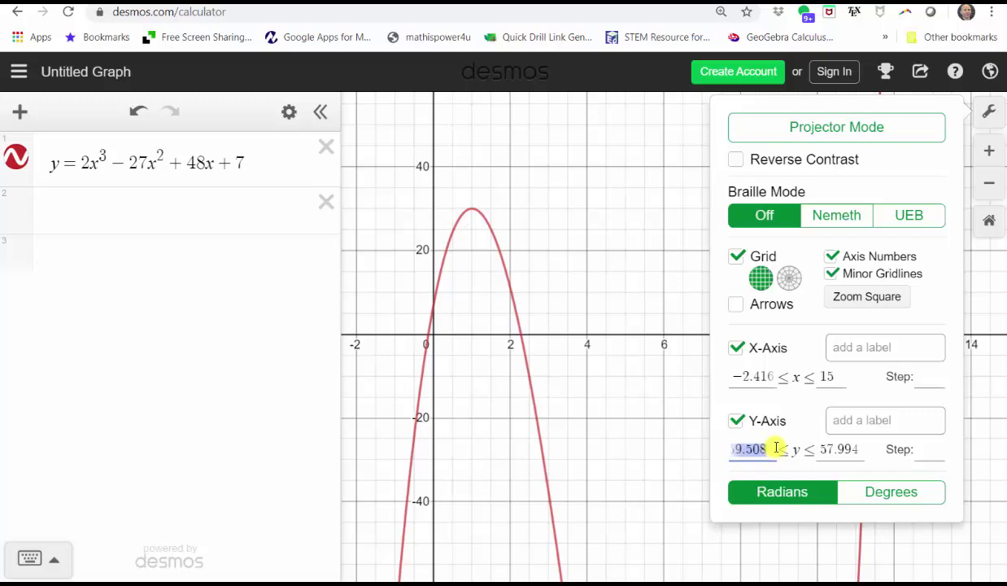
key("BackSpace")
type("-200")
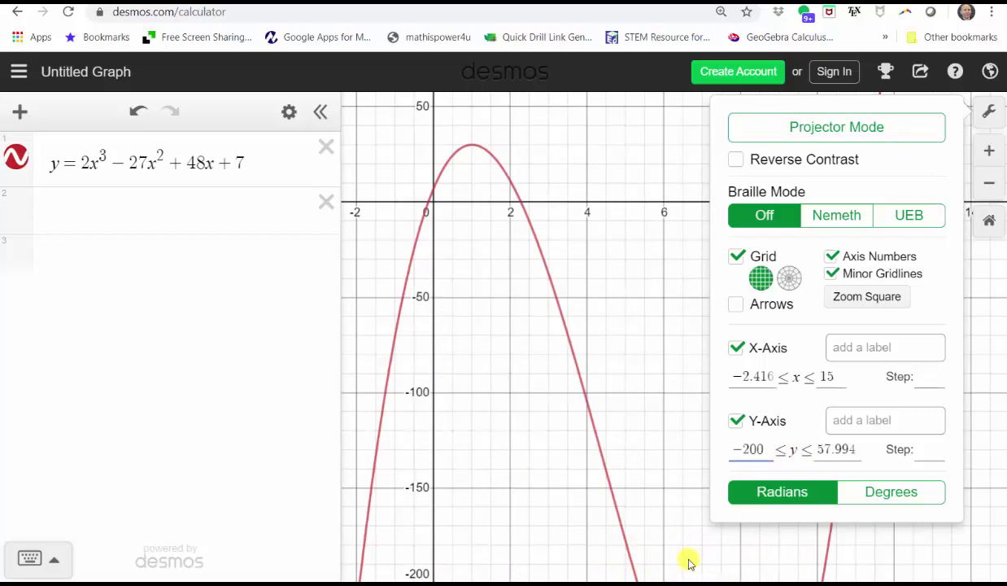
left_click_drag(763, 449, 724, 453)
type("-400")
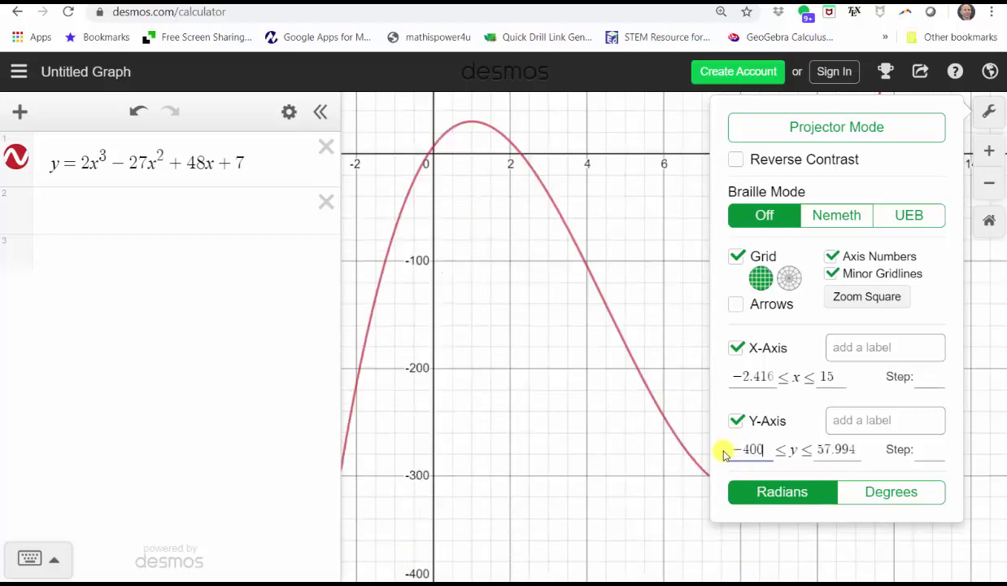
key("Tab")
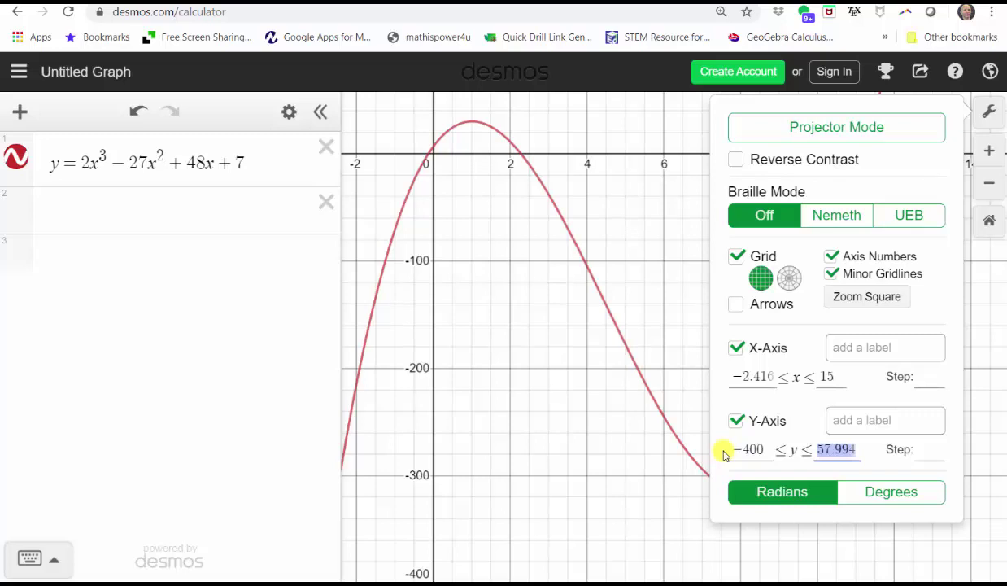
type("100")
key("Tab")
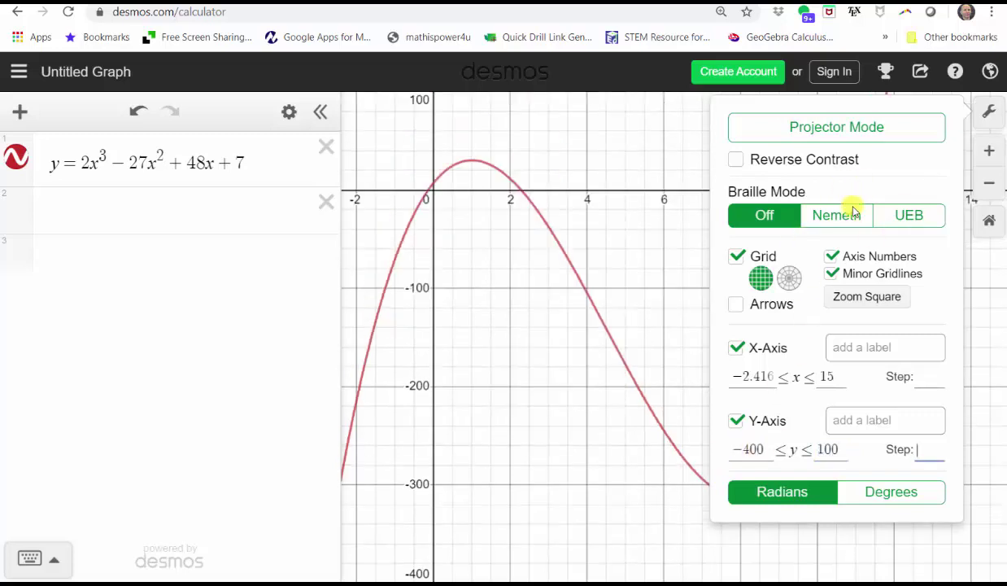
left_click(652, 281)
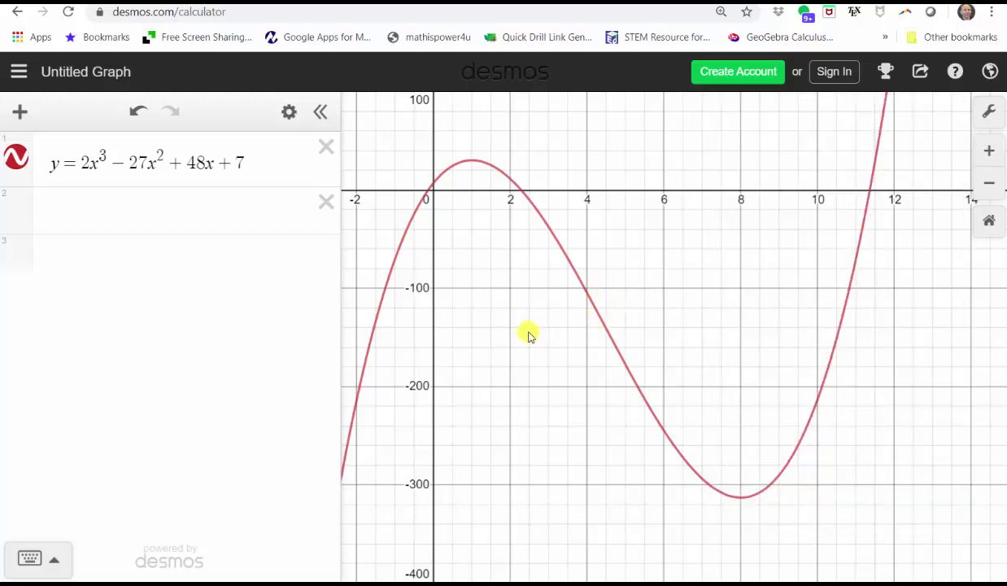
Recentre the graph and pin labels on the maximum (1, 30) and minimum (8, −313)
left_click_drag(528, 335, 575, 354)
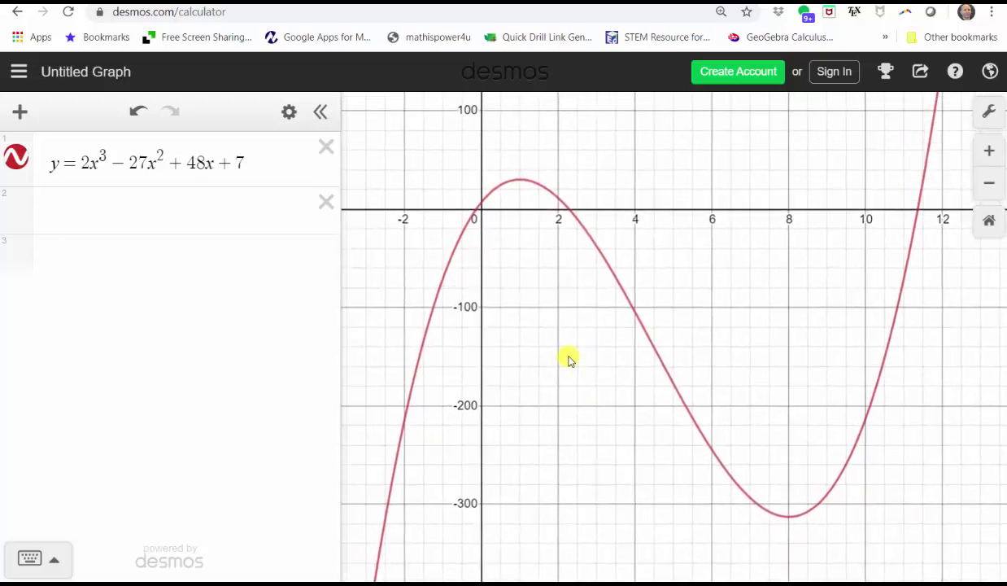
left_click(648, 337)
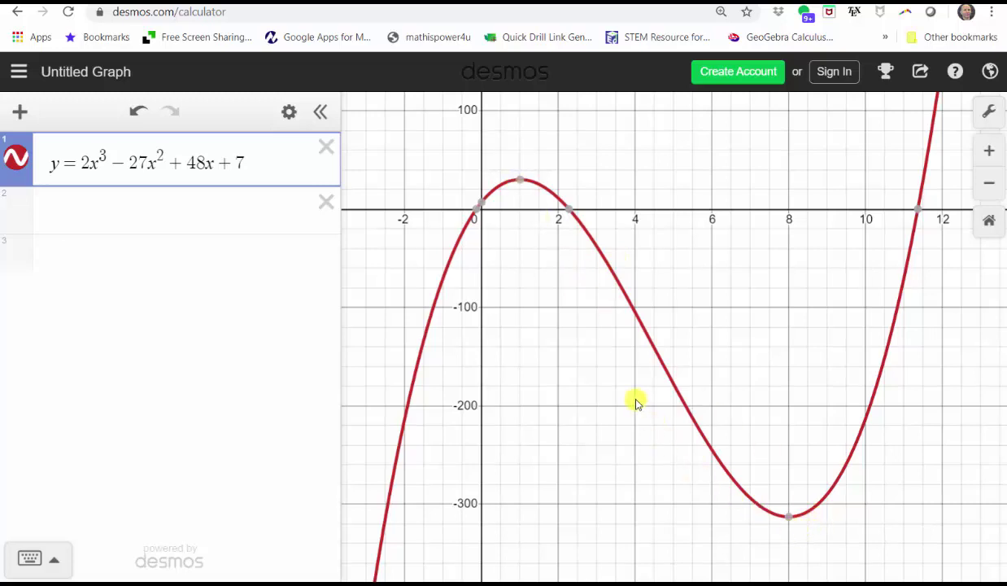
left_click(521, 180)
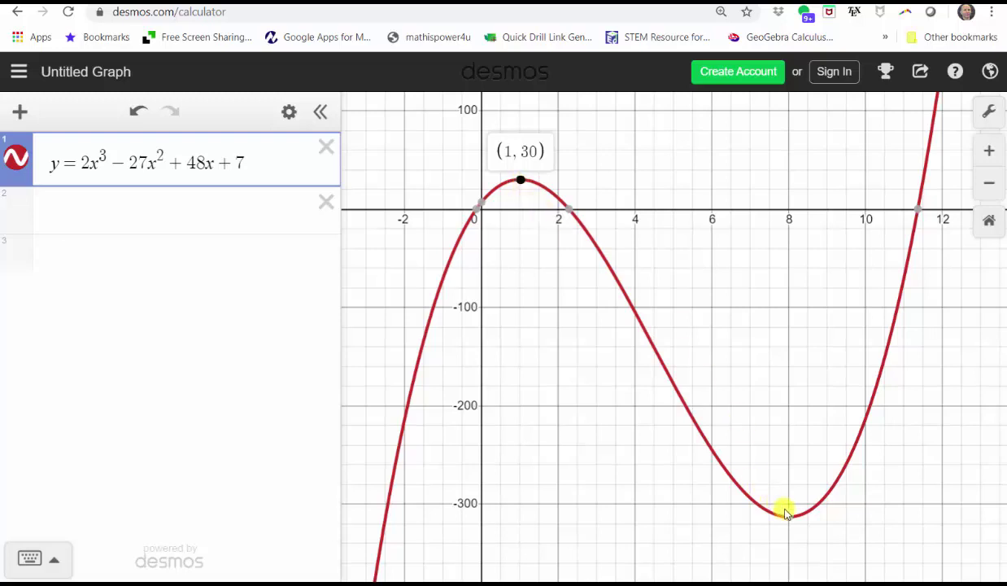
mouse_move(790, 517)
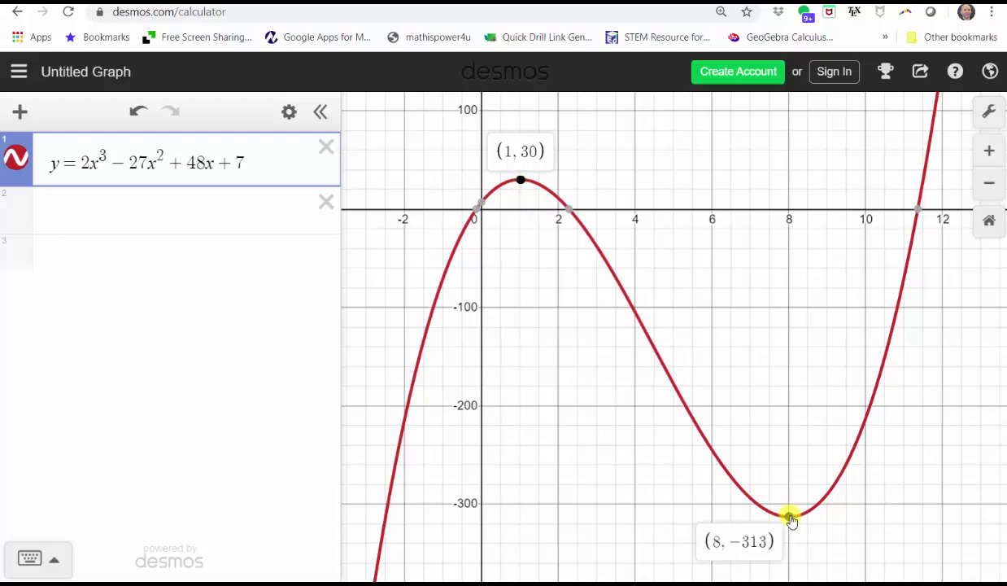
left_click(790, 517)
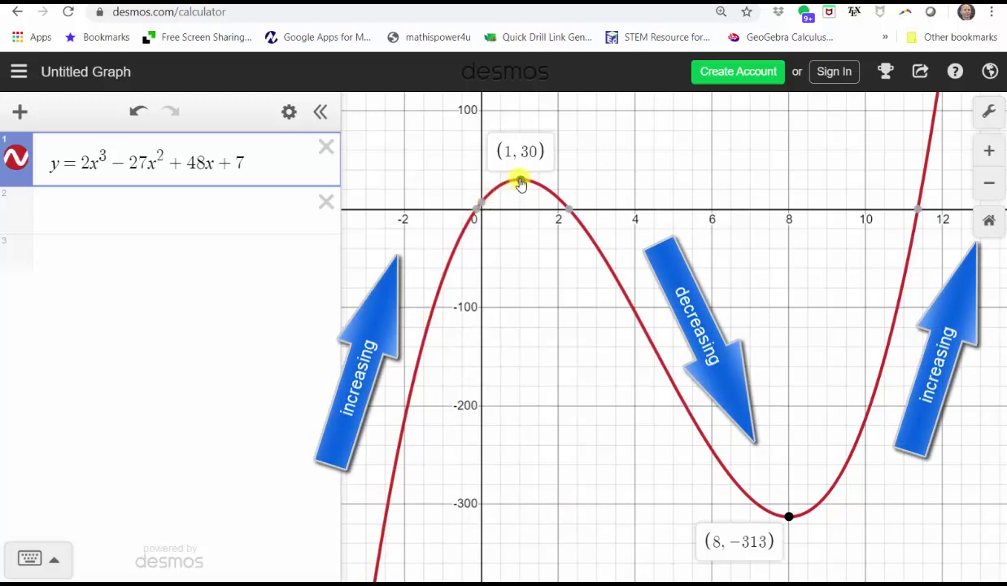
Re-select the maximum point so its (1, 30) label stays shown beside the arrows
left_click(520, 180)
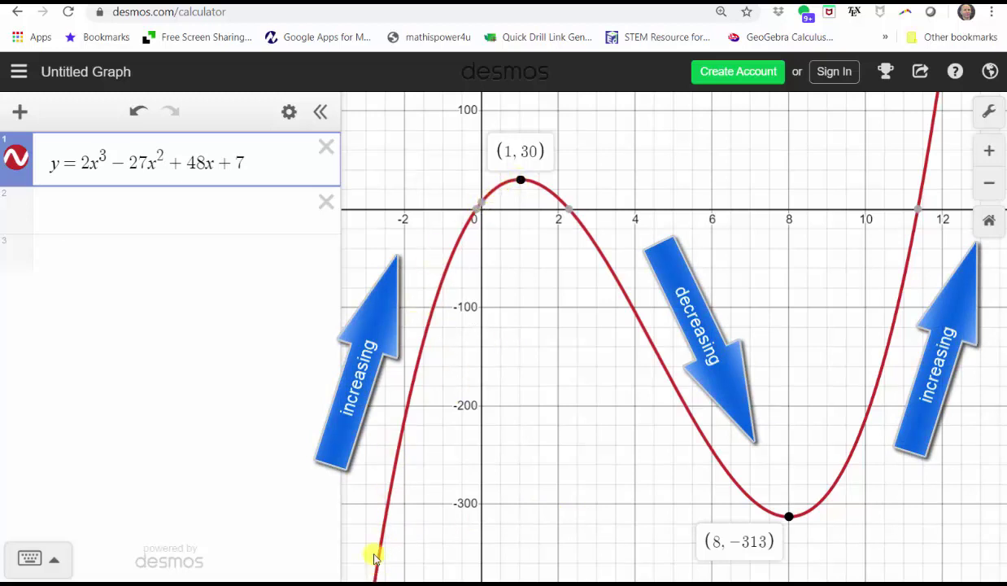